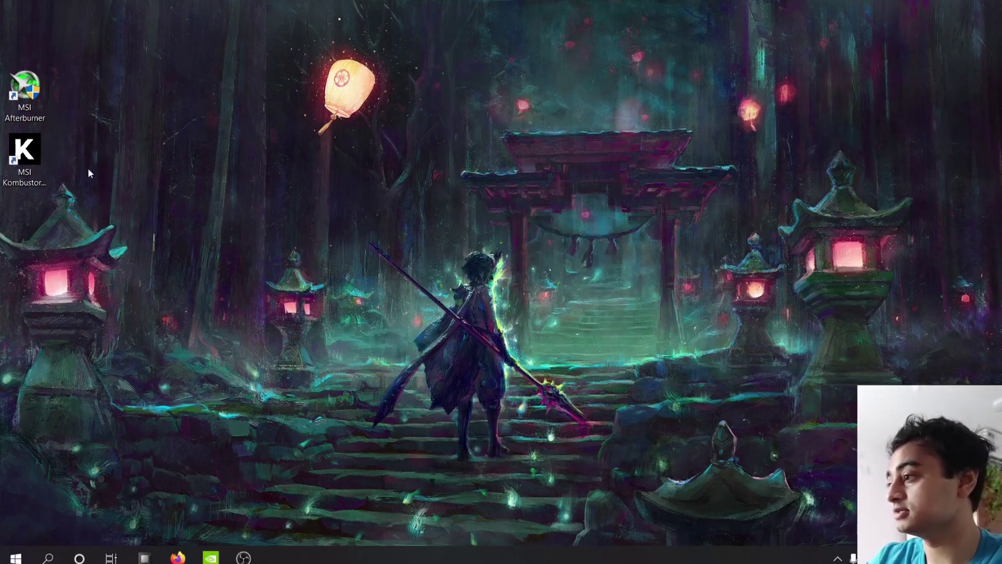
# - Start the MSI Afterburner download from its web page in Firefox
pyautogui.moveTo(87, 167); pyautogui.dragTo(1, 32)
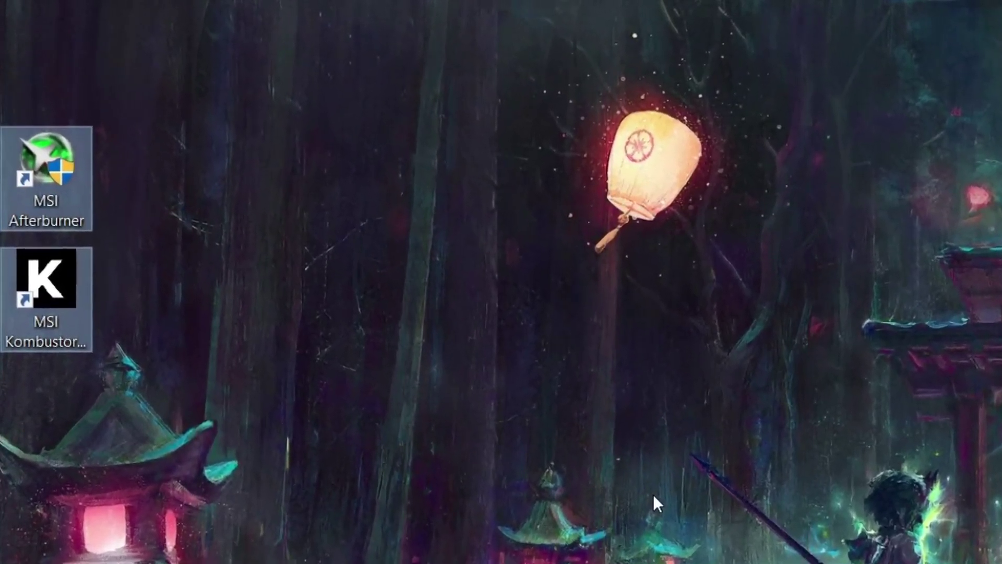
pyautogui.click(500, 378)
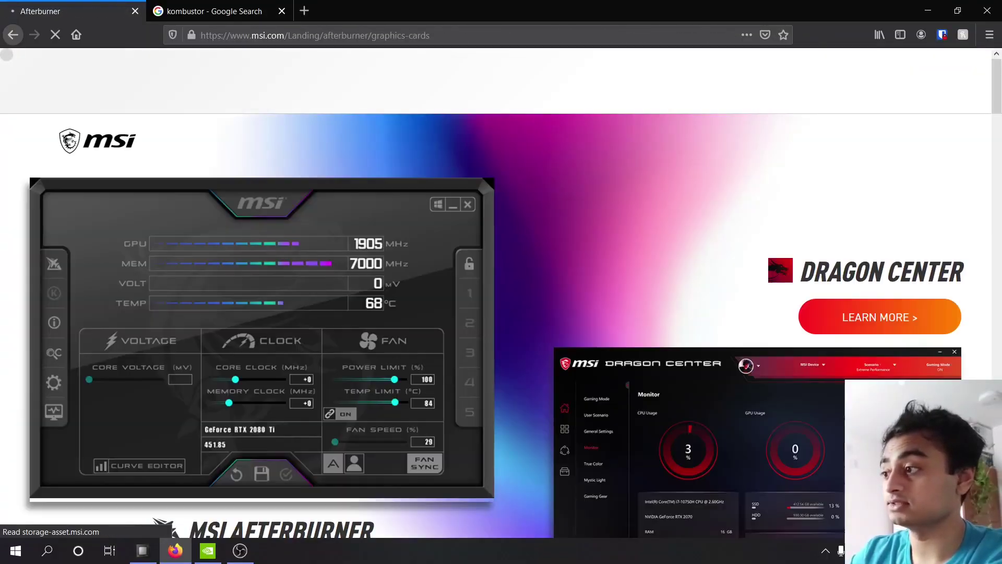
pyautogui.scroll(-4, 200, 299)
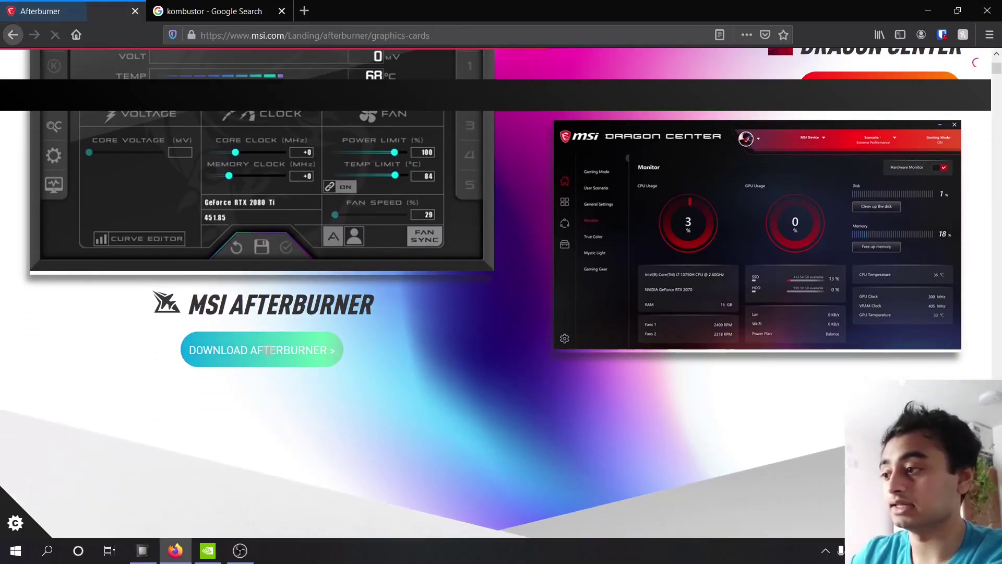
pyautogui.click(267, 349)
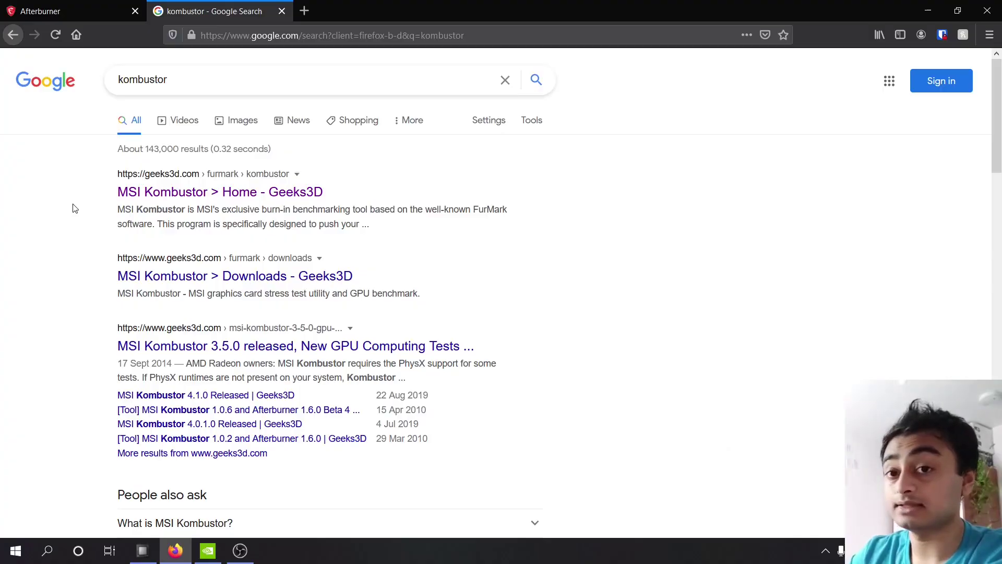
# - From the Geeks3D Kombustor page, download the MSI Kombustor 4.1.11 64-bit installer
pyautogui.click(232, 193)
pyautogui.scroll(-2, 521, 346)
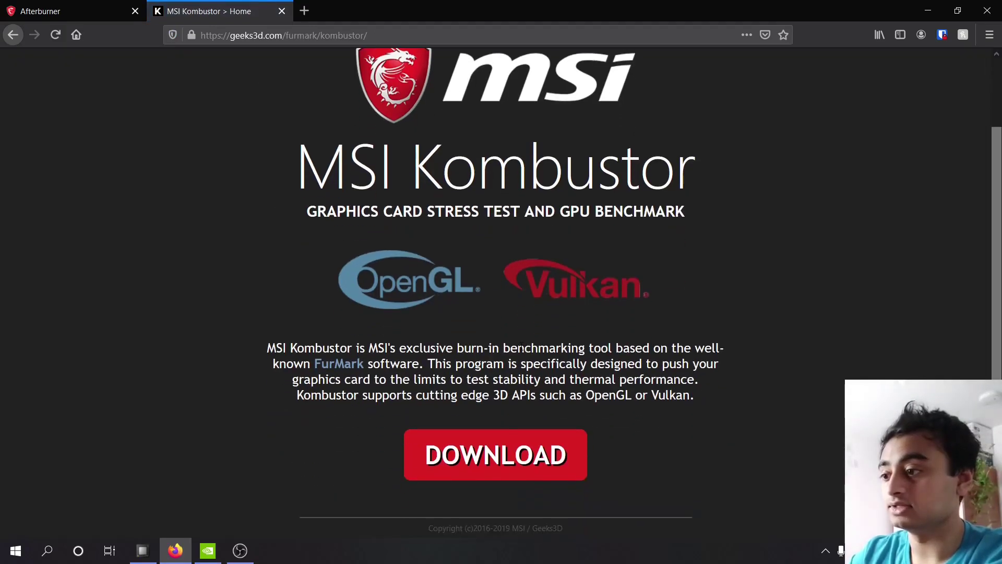
pyautogui.click(499, 472)
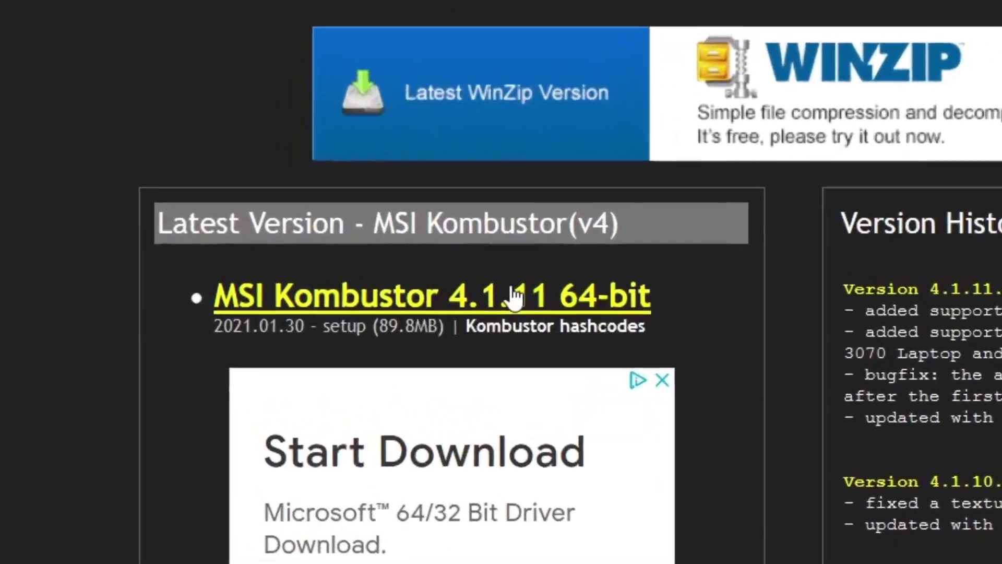
pyautogui.click(356, 277)
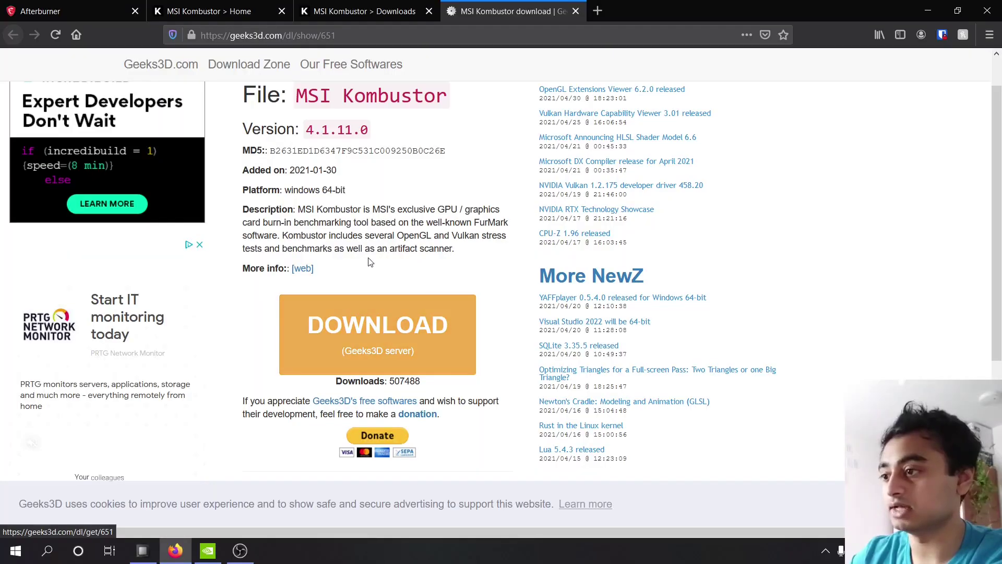
pyautogui.scroll(-5, 368, 258)
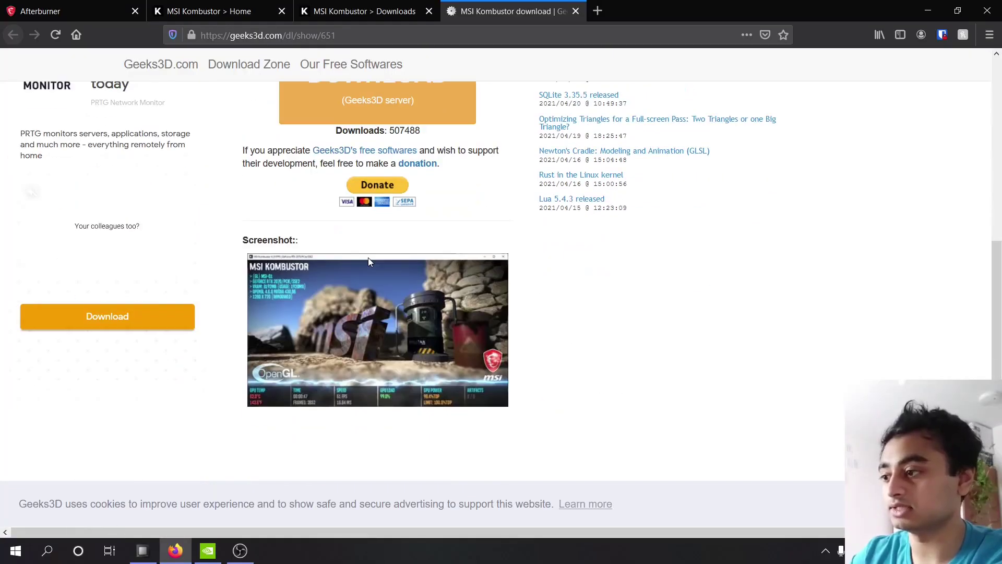
pyautogui.scroll(6, 368, 258)
pyautogui.scroll(-1, 412, 319)
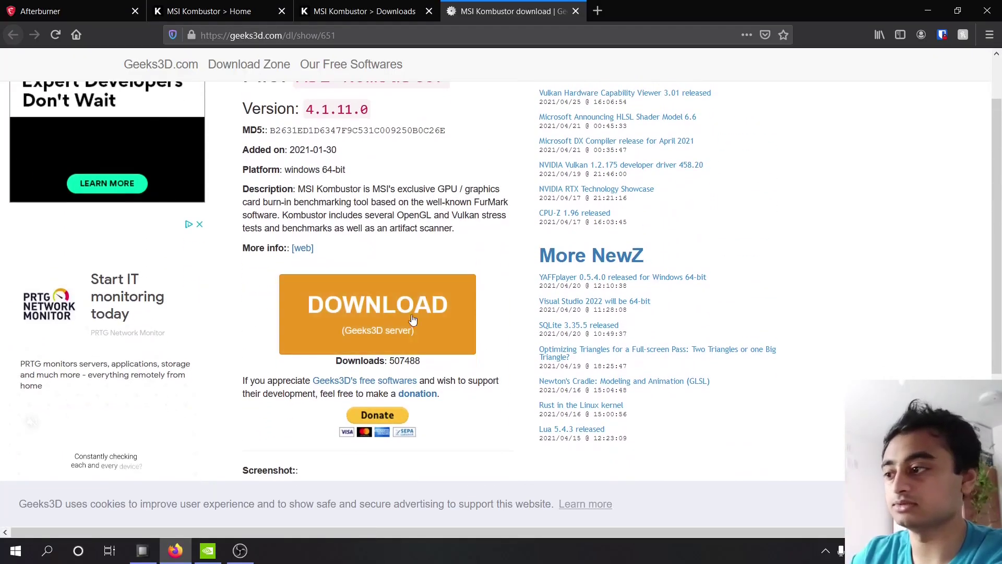
pyautogui.click(380, 308)
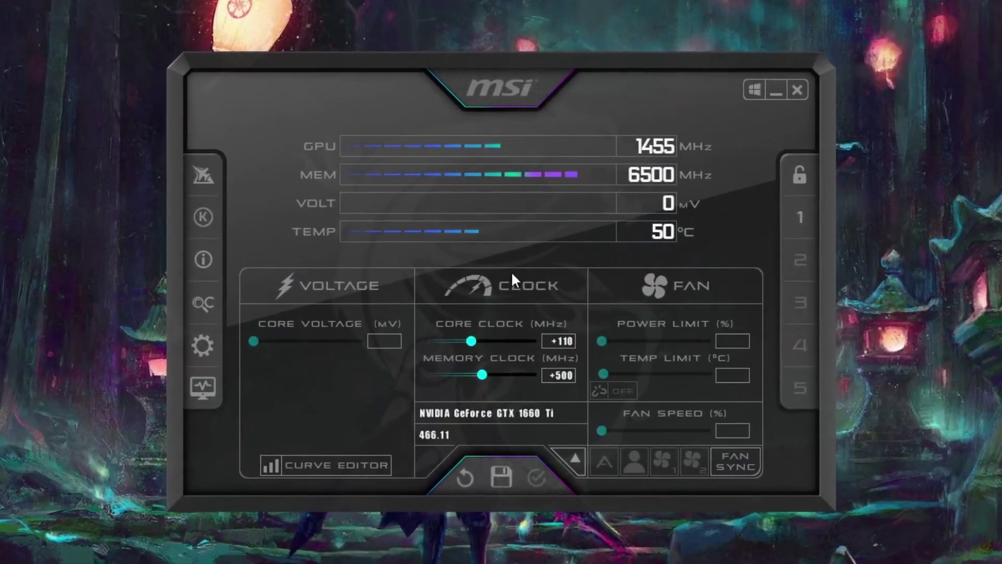
# - Show and then hide the GPU selection panel in Afterburner
pyautogui.click(575, 459)
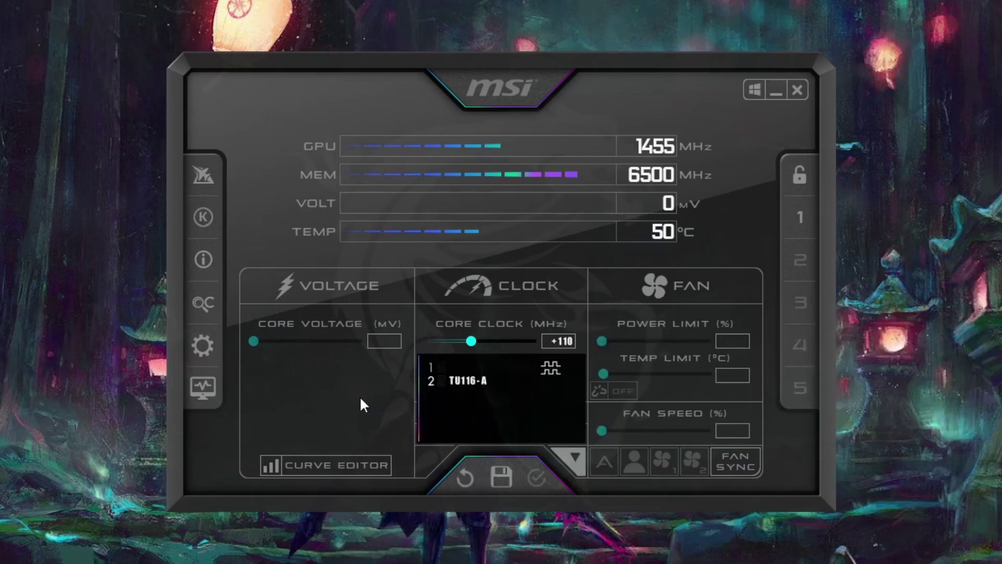
pyautogui.click(575, 466)
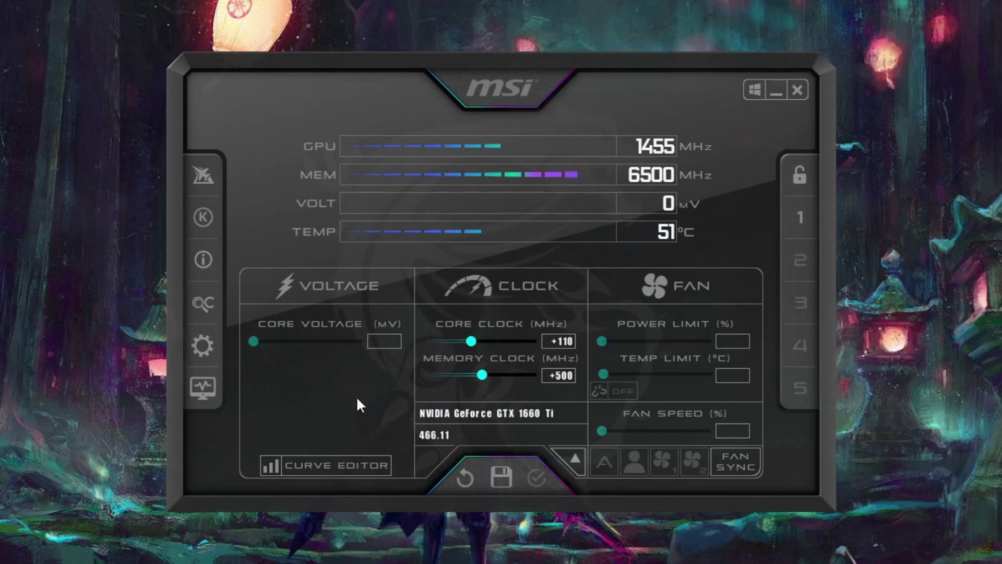
# - Briefly open the Voltage/Frequency curve editor, then close it
pyautogui.click(329, 466)
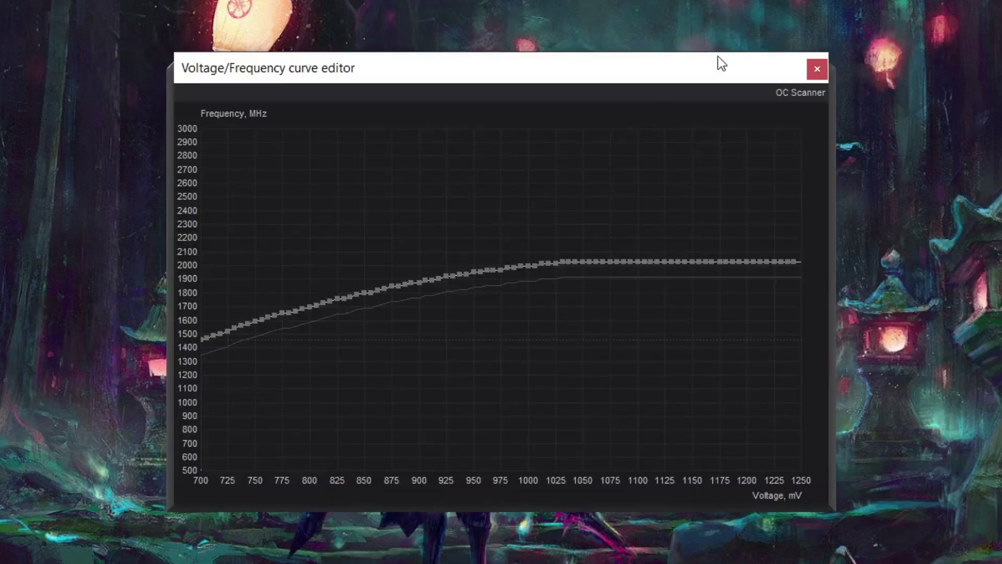
pyautogui.click(825, 70)
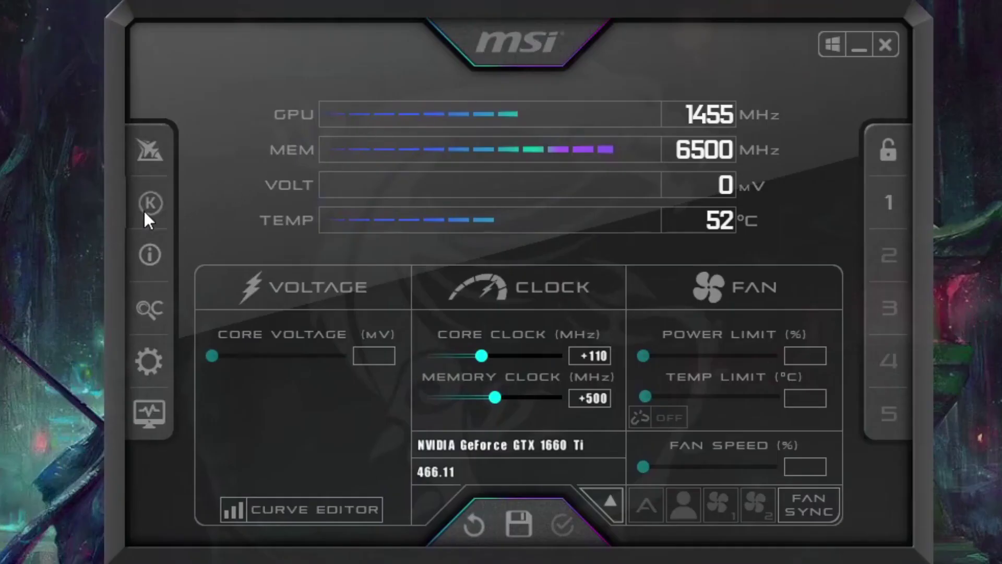
# - Launch MSI Kombustor from Afterburner, start its MSI-01 stress test, then switch to NVIDIA Control Panel
pyautogui.click(144, 211)
pyautogui.click(546, 136)
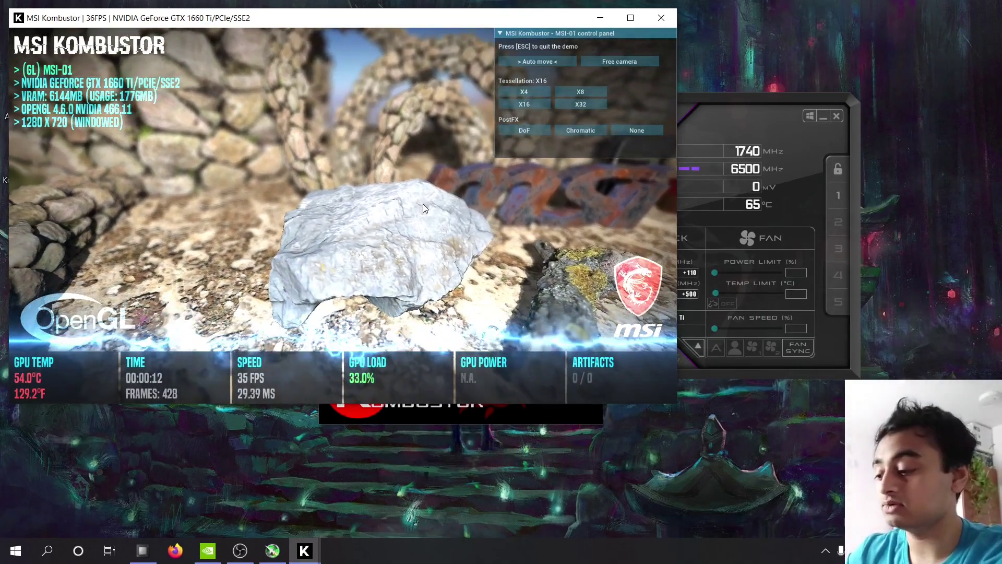
pyautogui.hotkey('alt', 'Tab')
pyautogui.hotkey('alt', 'Tab')
pyautogui.hotkey('alt', 'Tab')
pyautogui.hotkey('alt', 'Tab')
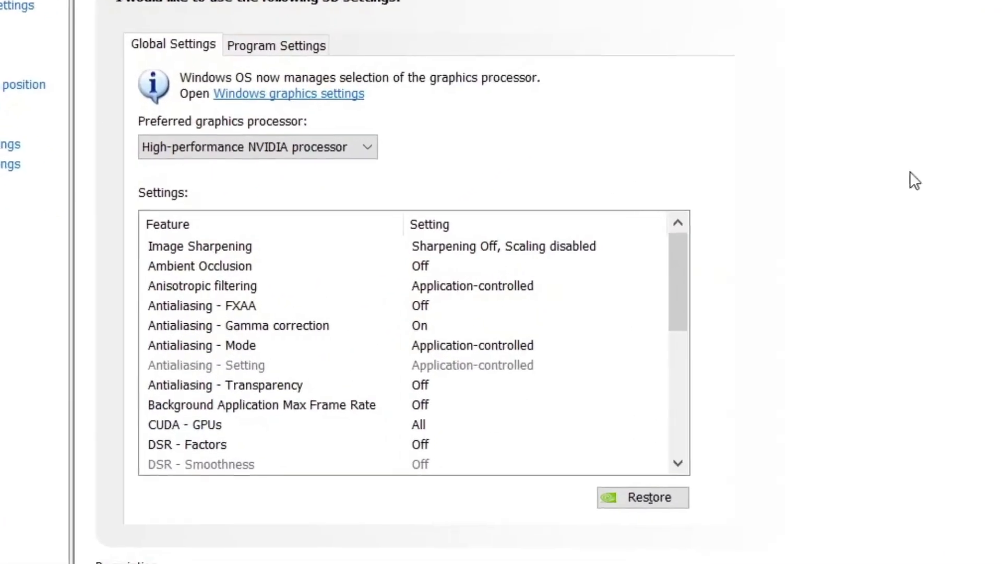
pyautogui.click(367, 122)
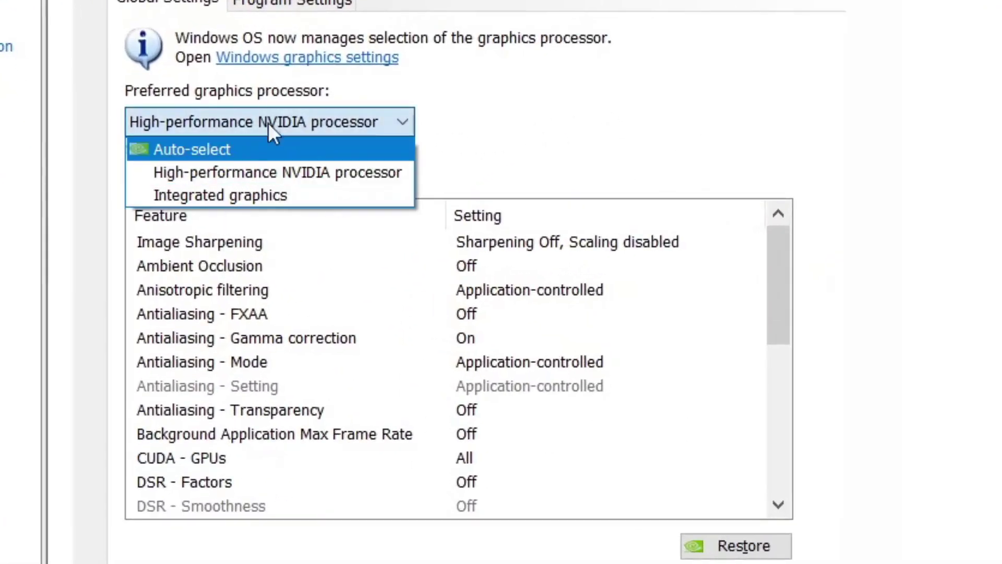
pyautogui.click(267, 165)
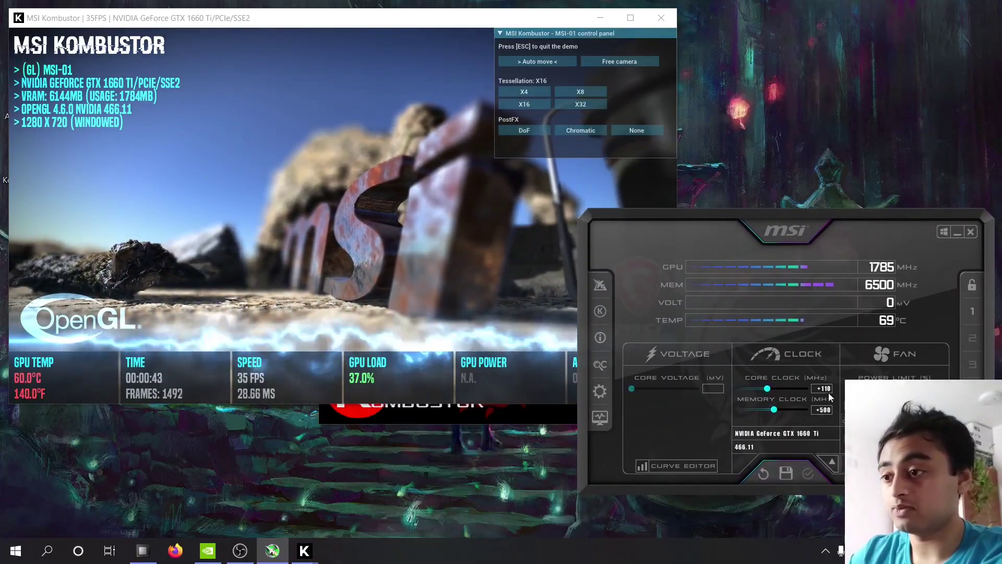
# - Set the core clock offset to 0 and reset all clock offsets
pyautogui.click(829, 390)
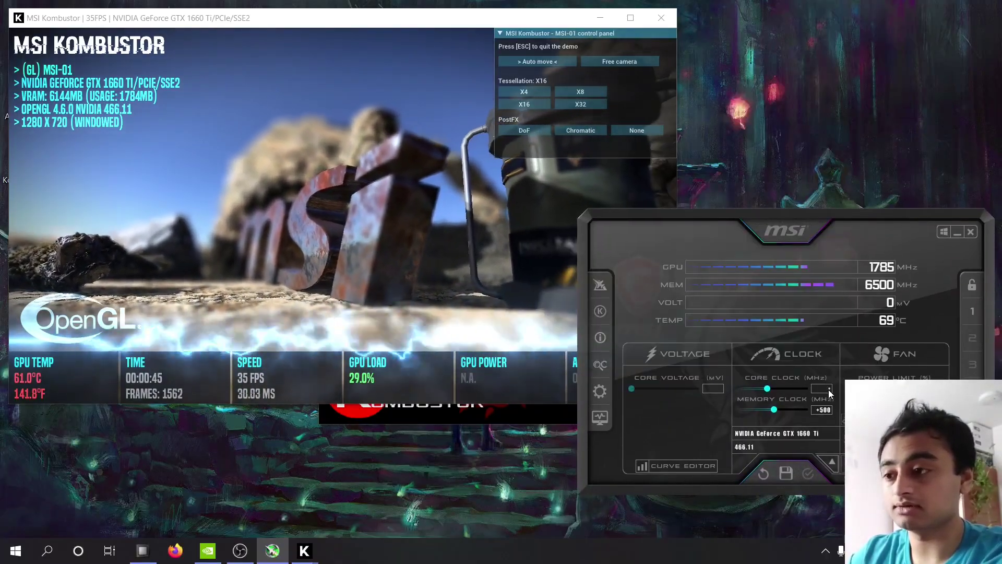
pyautogui.write('0')
pyautogui.press('Return')
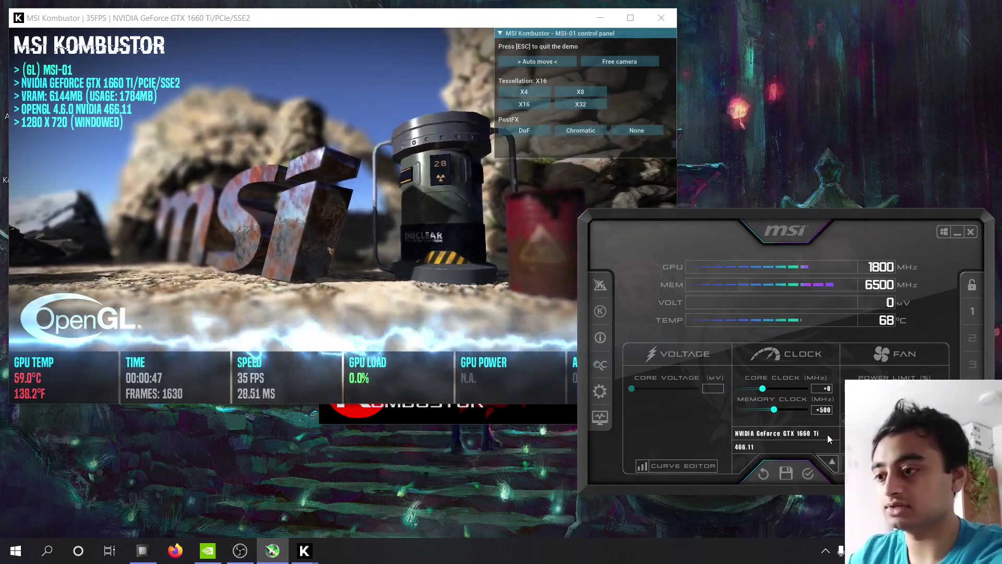
pyautogui.click(765, 470)
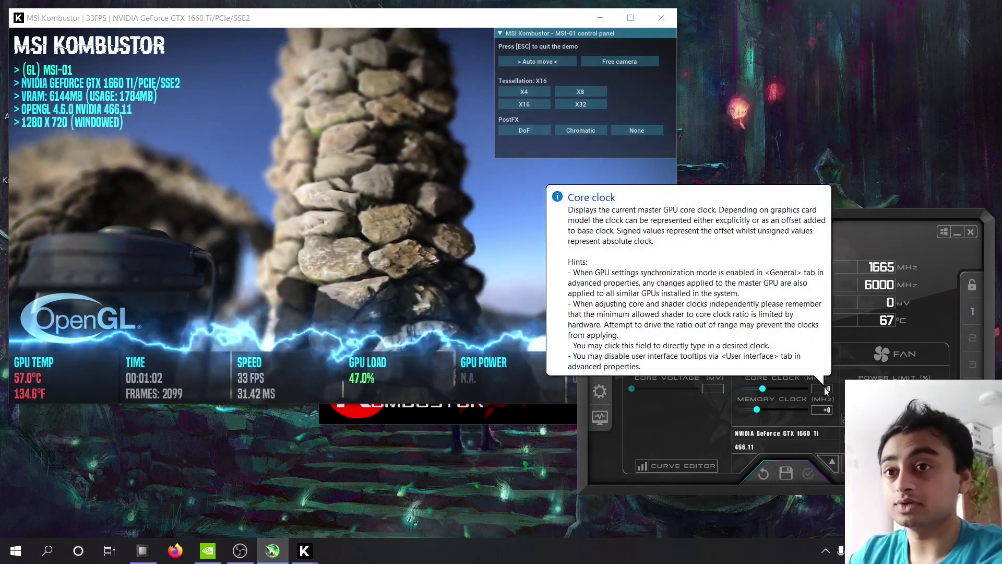
# - Enter a +50 core clock offset and apply it
pyautogui.click(822, 389)
pyautogui.write('5')
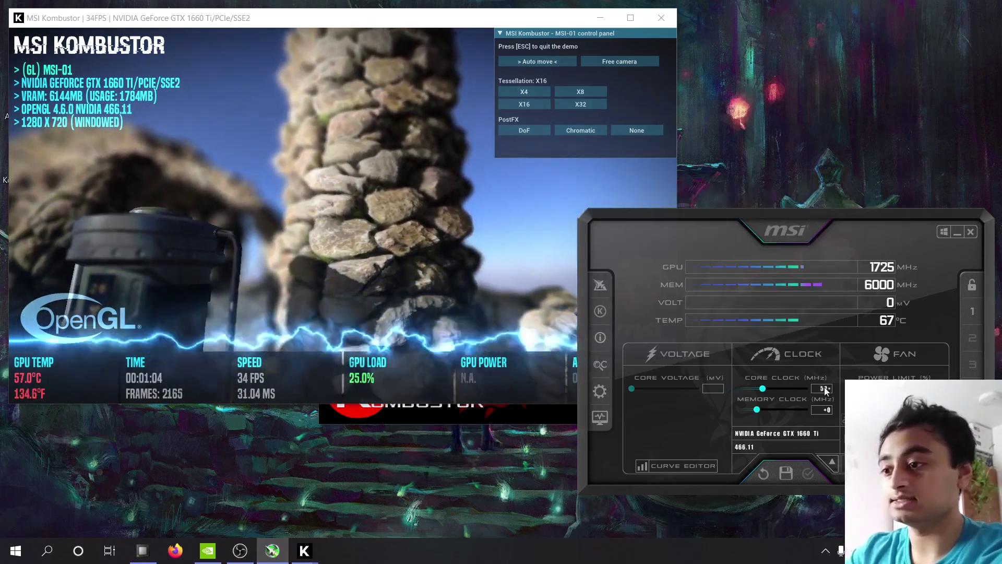
pyautogui.write('0')
pyautogui.press('Return')
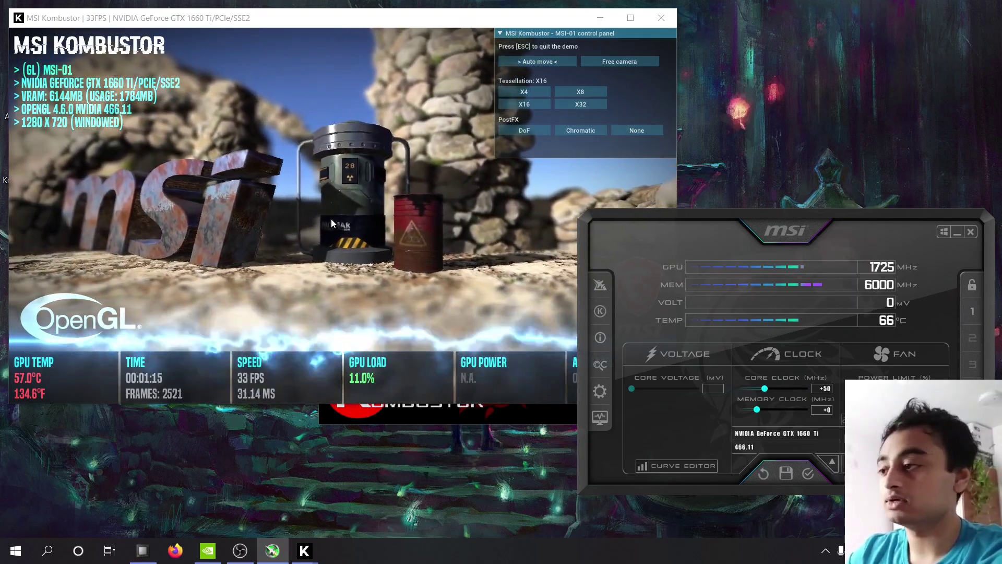
pyautogui.click(811, 477)
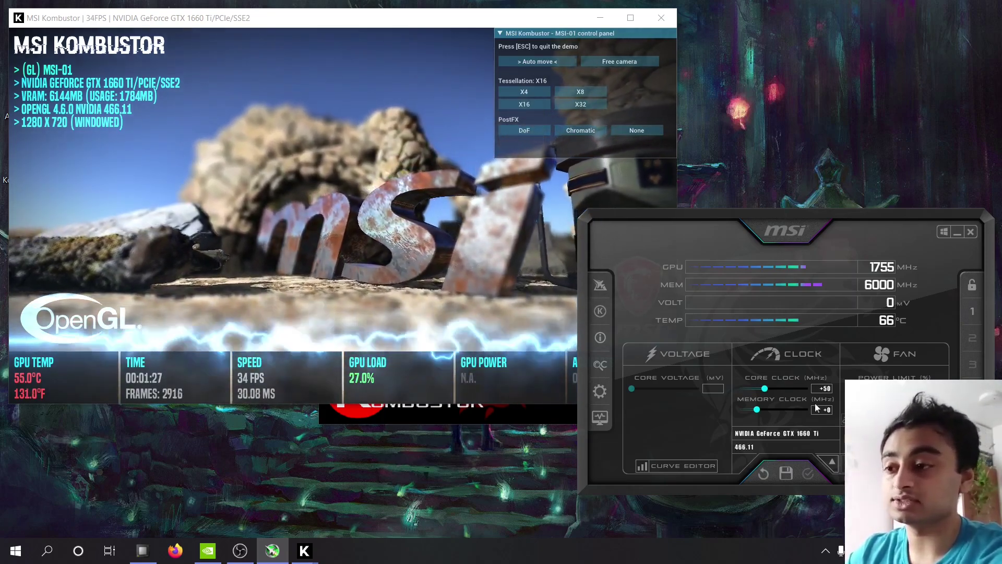
# - Re-enter +50 as the core clock offset in Afterburner
pyautogui.moveTo(822, 390)
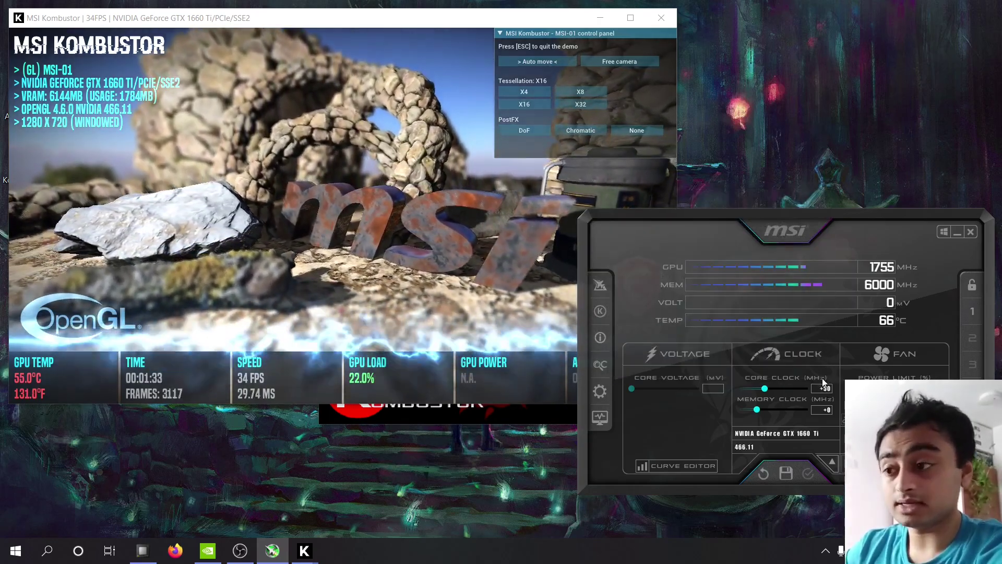
pyautogui.click(824, 388)
pyautogui.write('50')
pyautogui.press('Return')
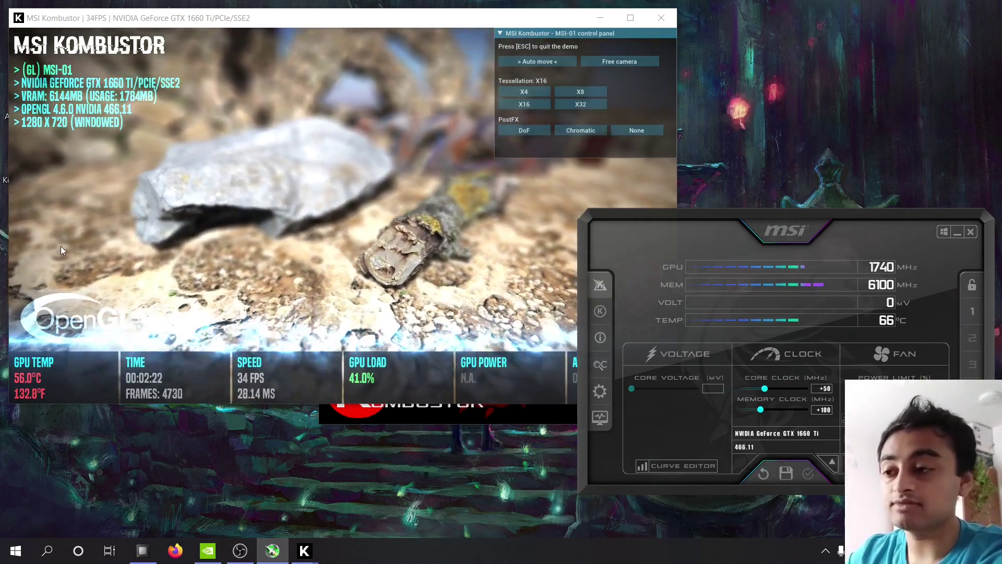
# - Save the +50 core, +100 memory overclock to profile slot 1
pyautogui.click(787, 473)
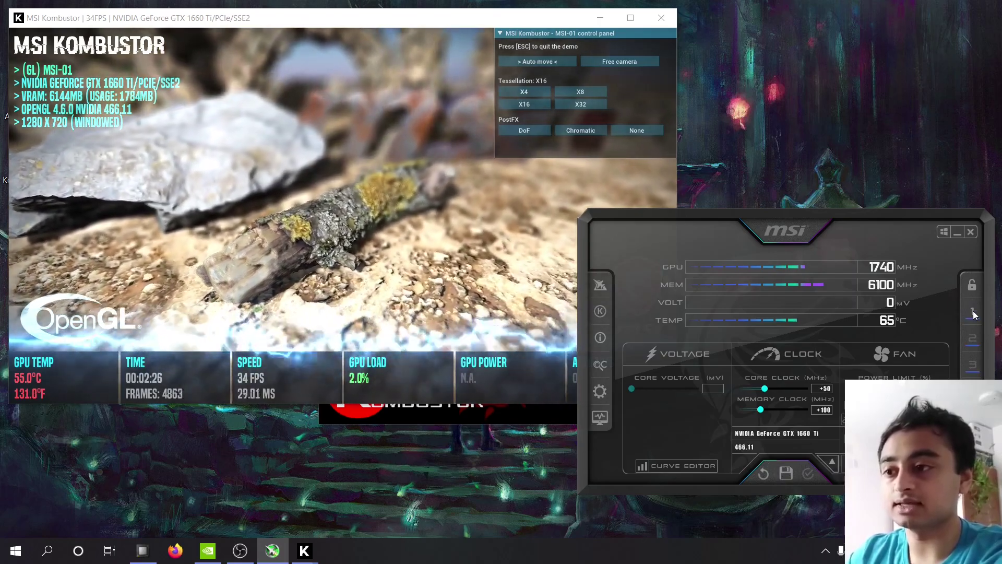
pyautogui.click(972, 311)
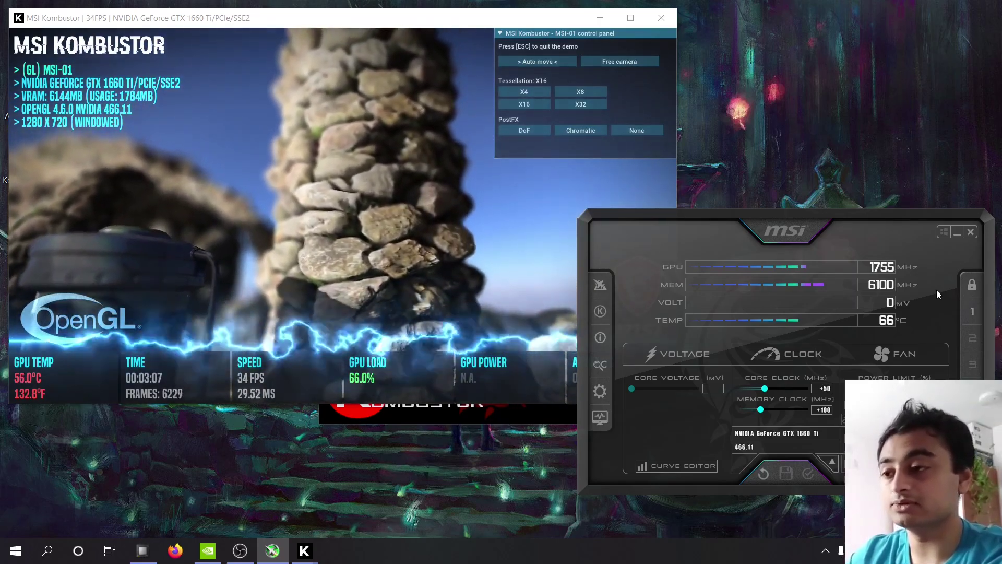
# - Enable applying the overclock at Windows startup and lock the profile settings
pyautogui.click(971, 285)
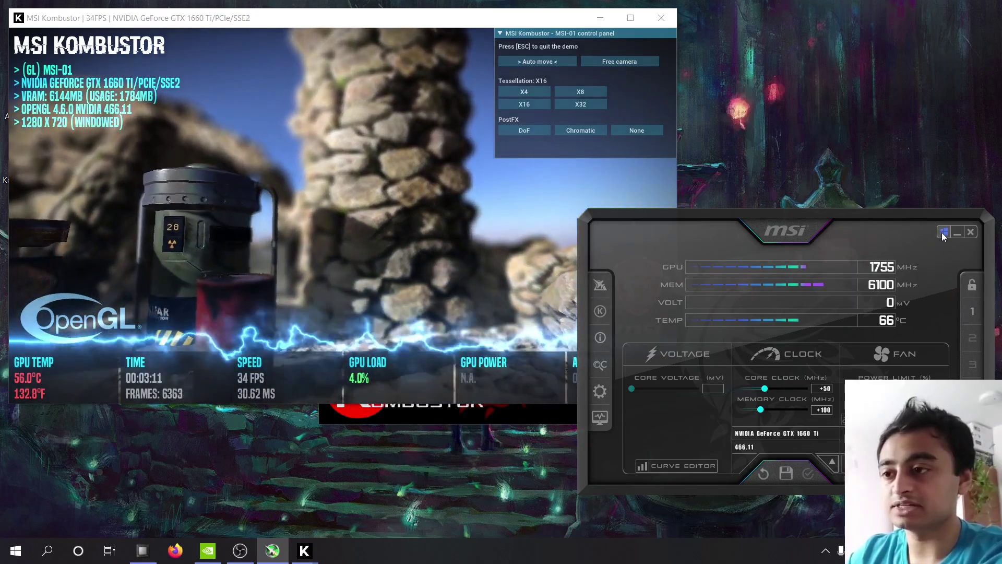
pyautogui.click(971, 284)
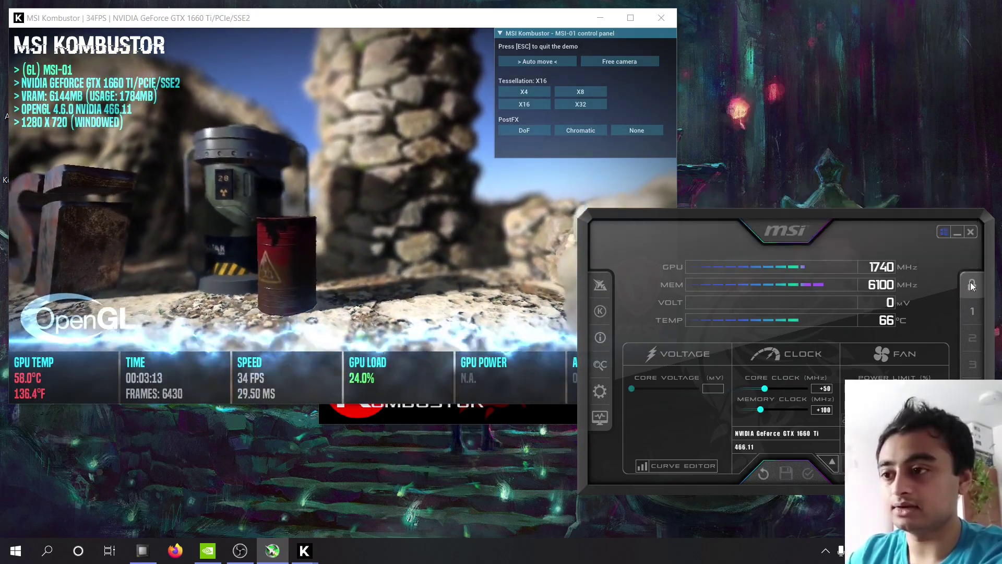